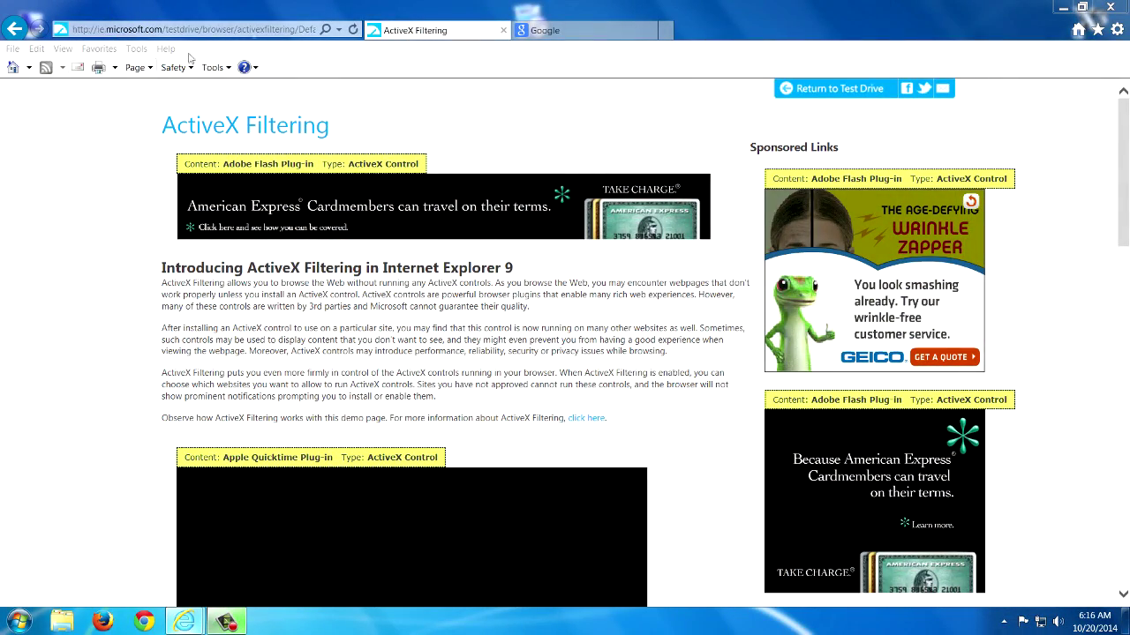
left_click(352, 30)
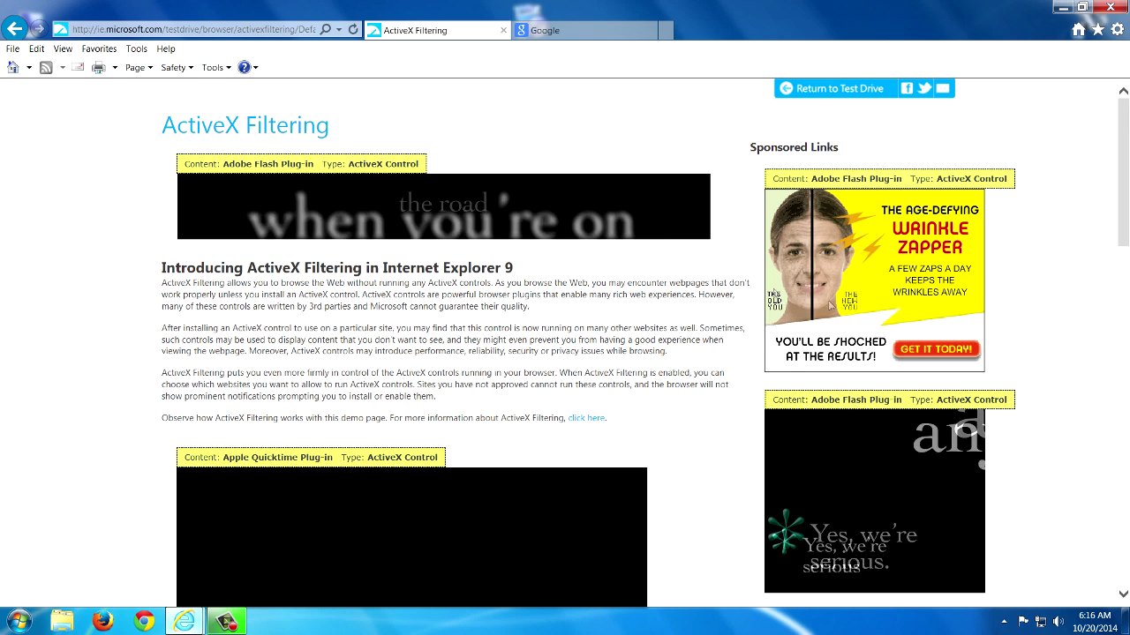
scroll(846, 309, "down", 3)
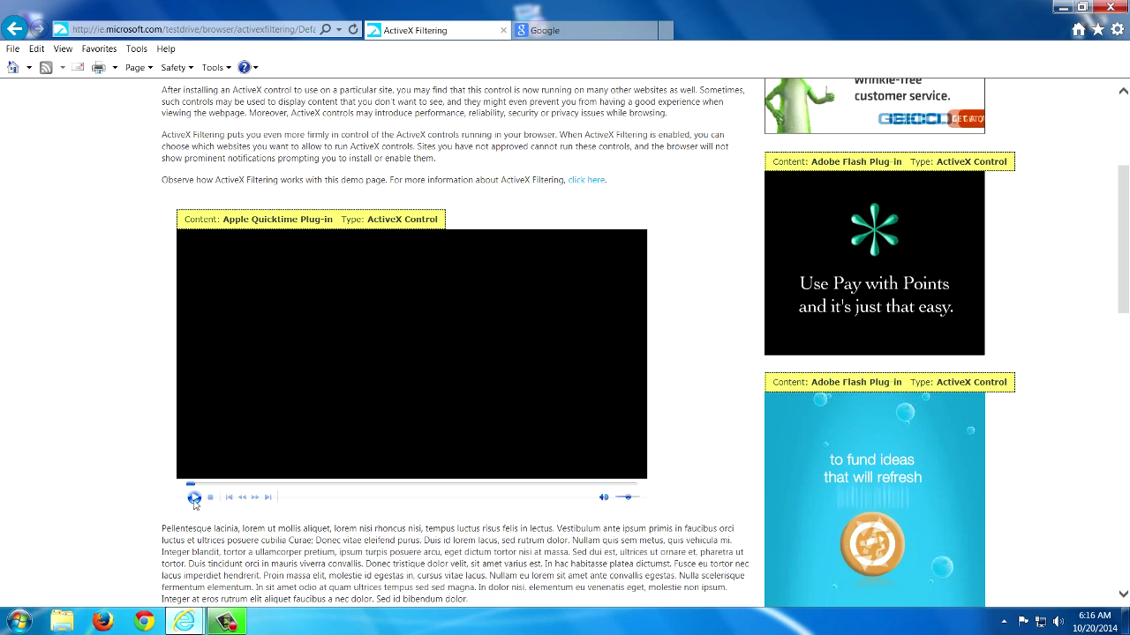
scroll(786, 454, "down", 2)
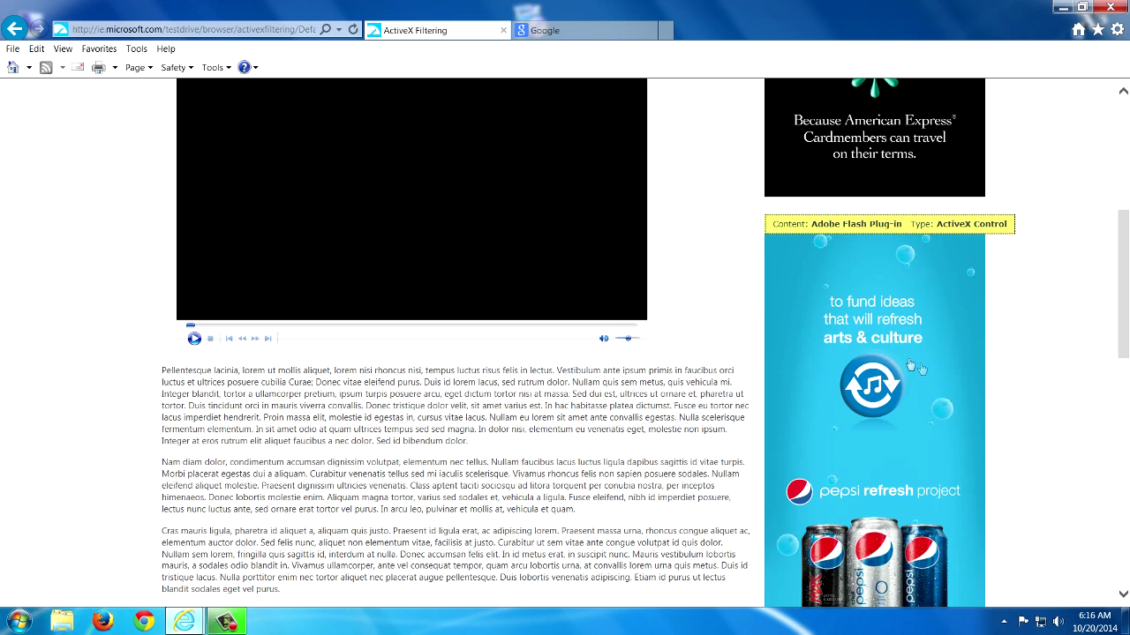
scroll(786, 455, "down", 2)
scroll(688, 459, "down", 2)
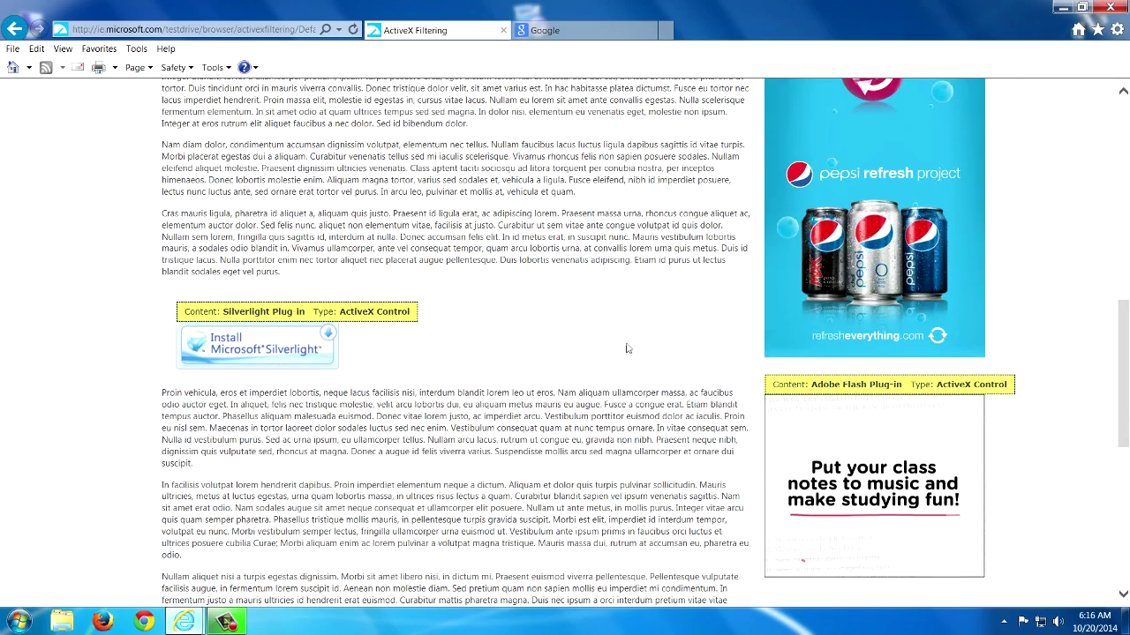
scroll(588, 391, "down", 4)
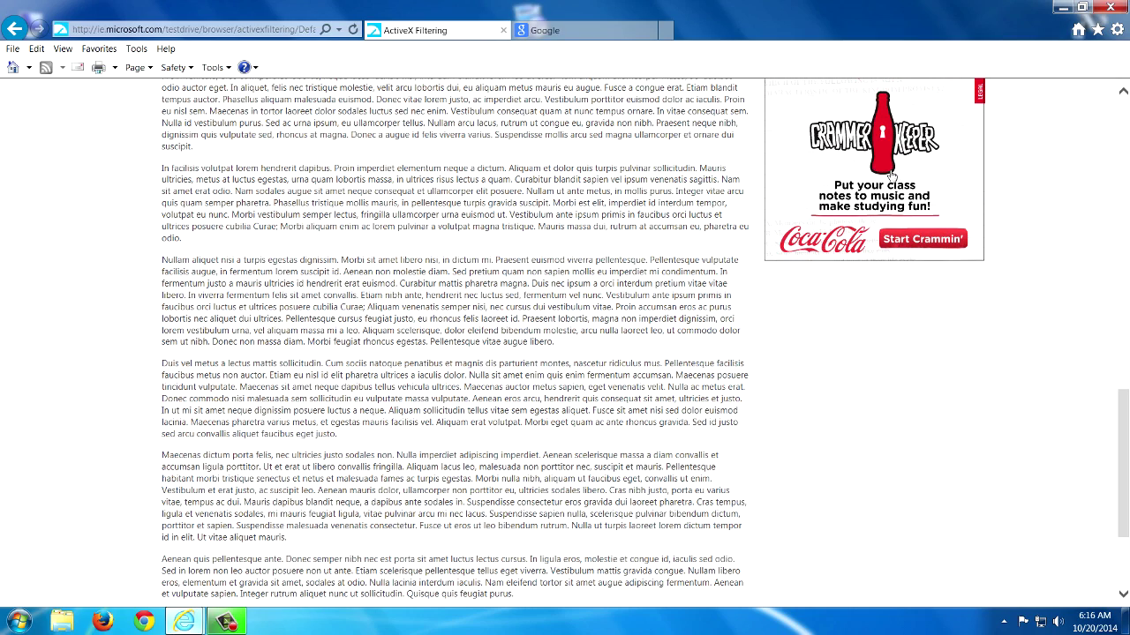
scroll(743, 305, "up", 5)
scroll(743, 304, "up", 6)
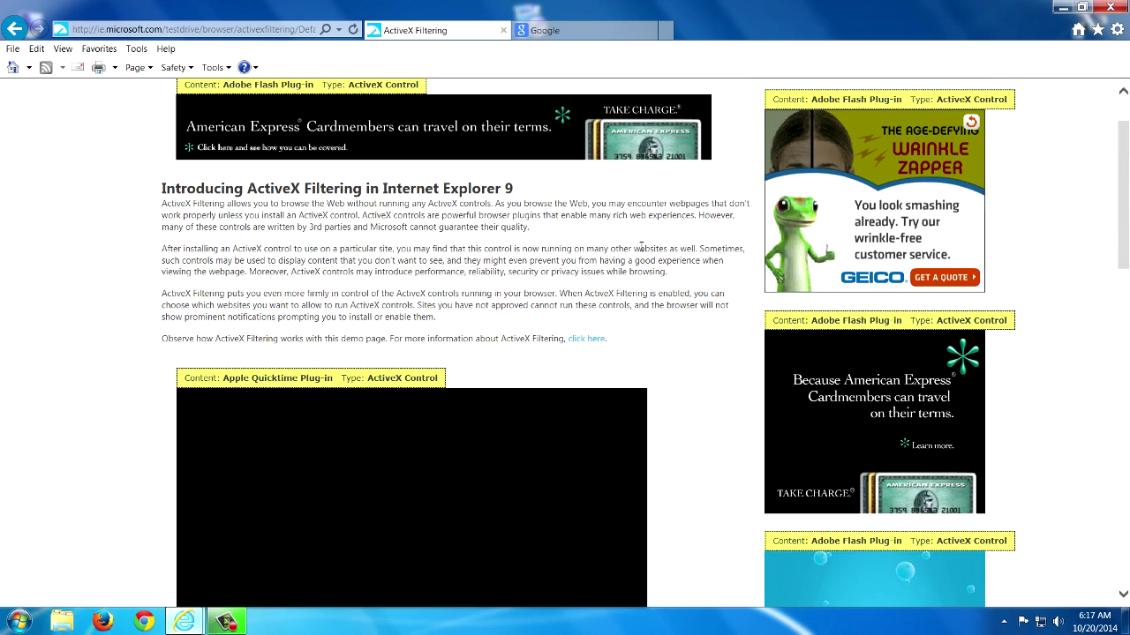
left_click(353, 32)
scroll(185, 196, "up", 1)
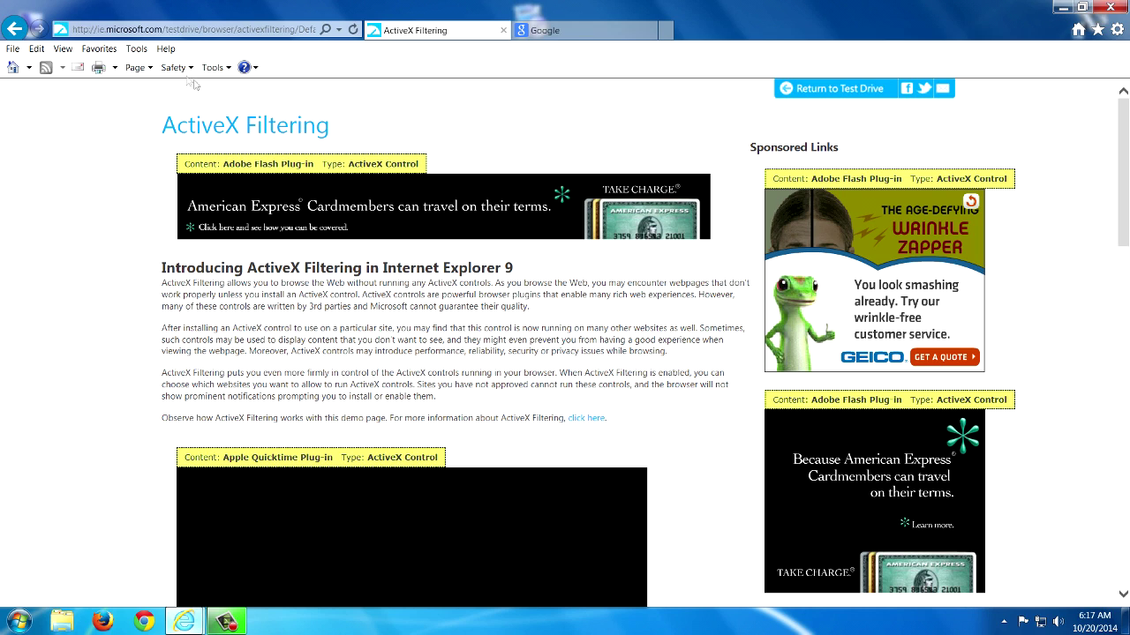
Step: Turn on ActiveX Filtering from the Tools menu and confirm it is now checked
left_click(137, 50)
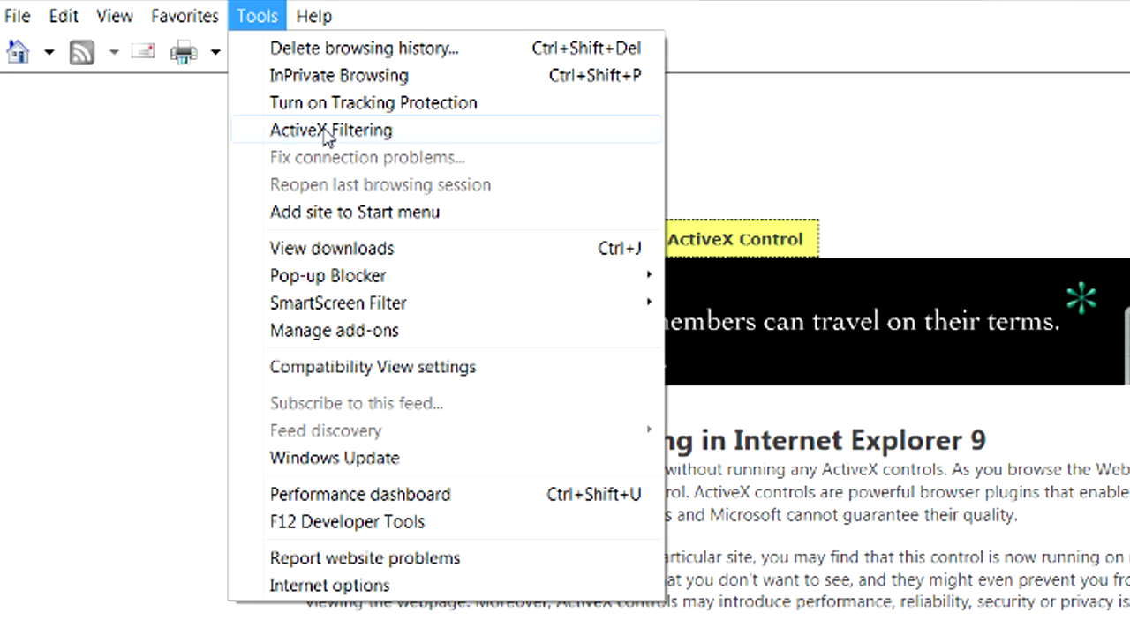
left_click(326, 134)
left_click(257, 17)
left_click(55, 303)
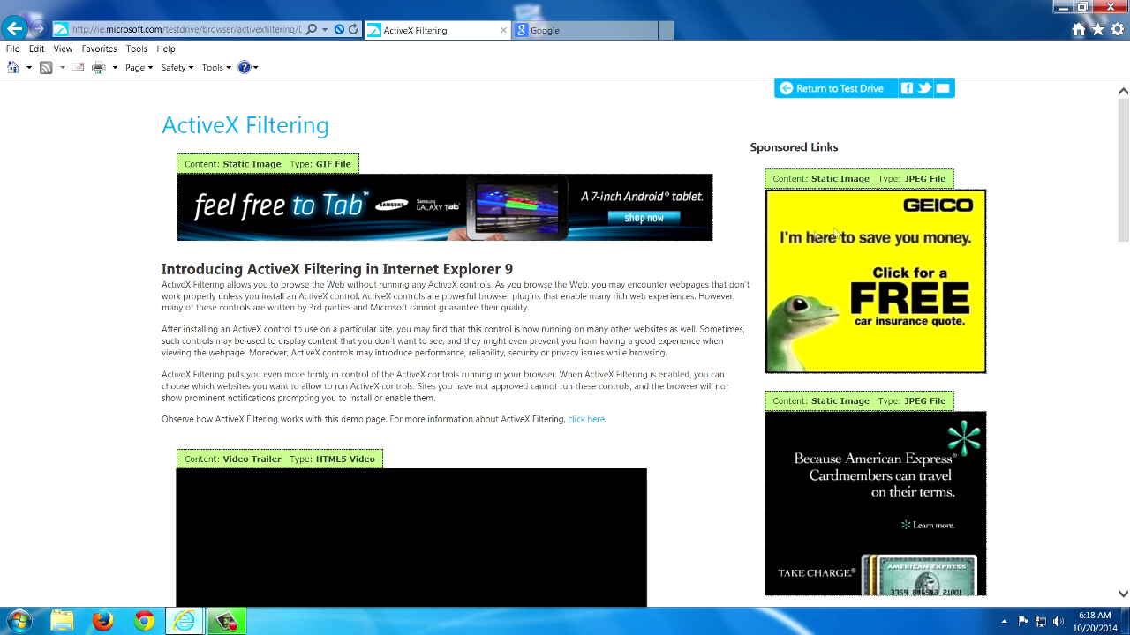
Step: Scroll the demo page to view the static JPEG ads and HTML5 video boxes
scroll(664, 215, "down", 3)
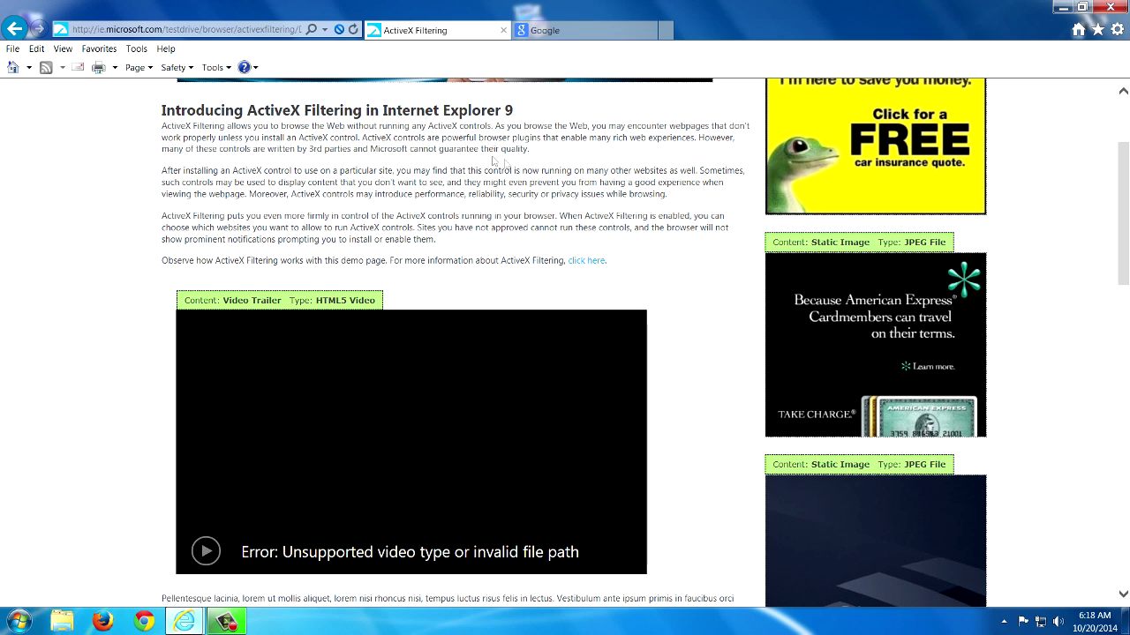
scroll(228, 139, "up", 3)
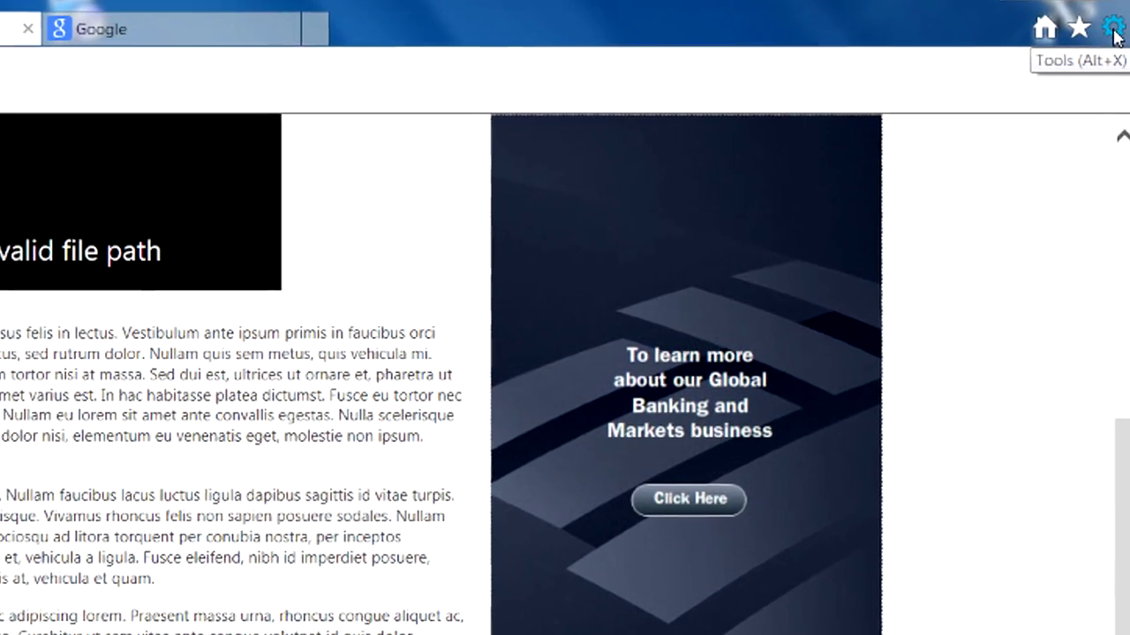
Step: Open Manage Add-ons and inspect Adobe PDF Link Helper, Shockwave Flash Object and QuickTime Moniker details
left_click(1114, 32)
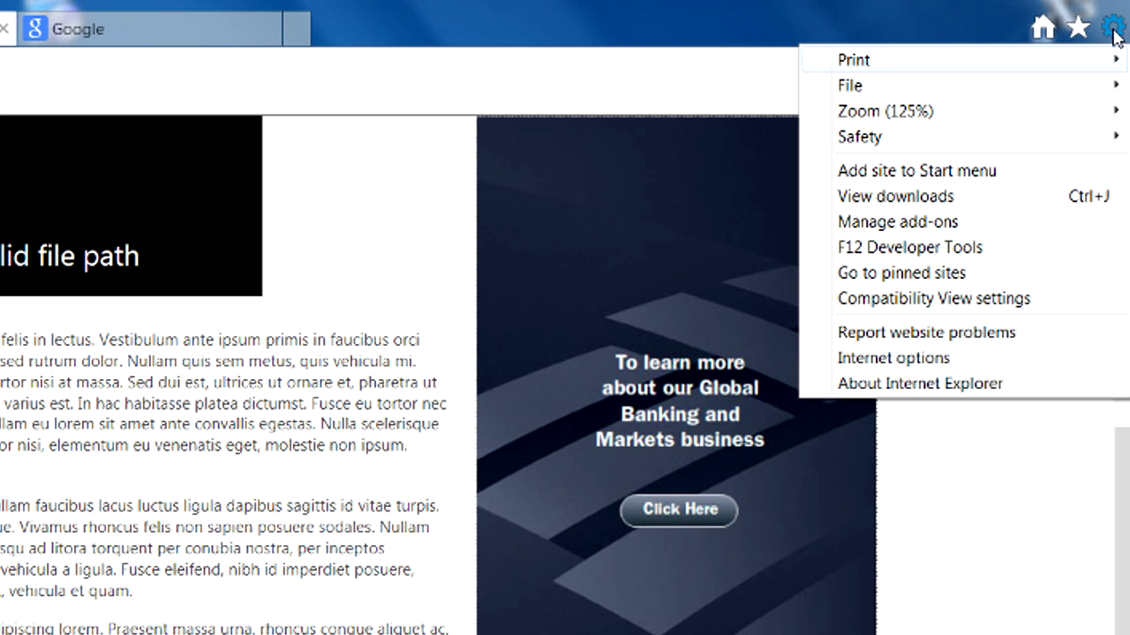
left_click(909, 225)
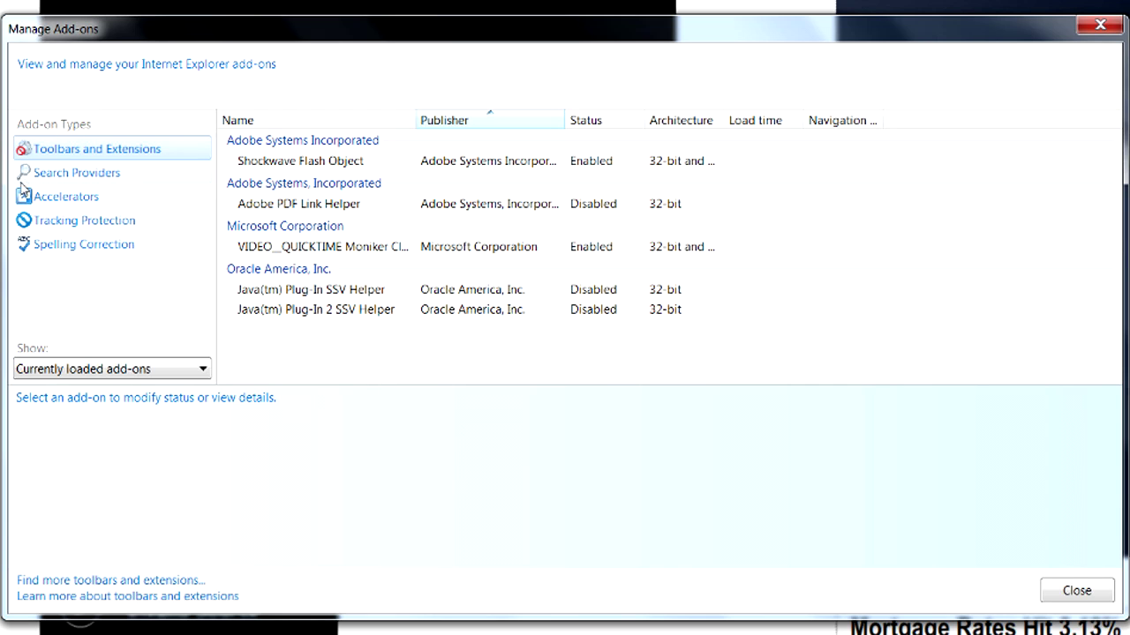
left_click(294, 204)
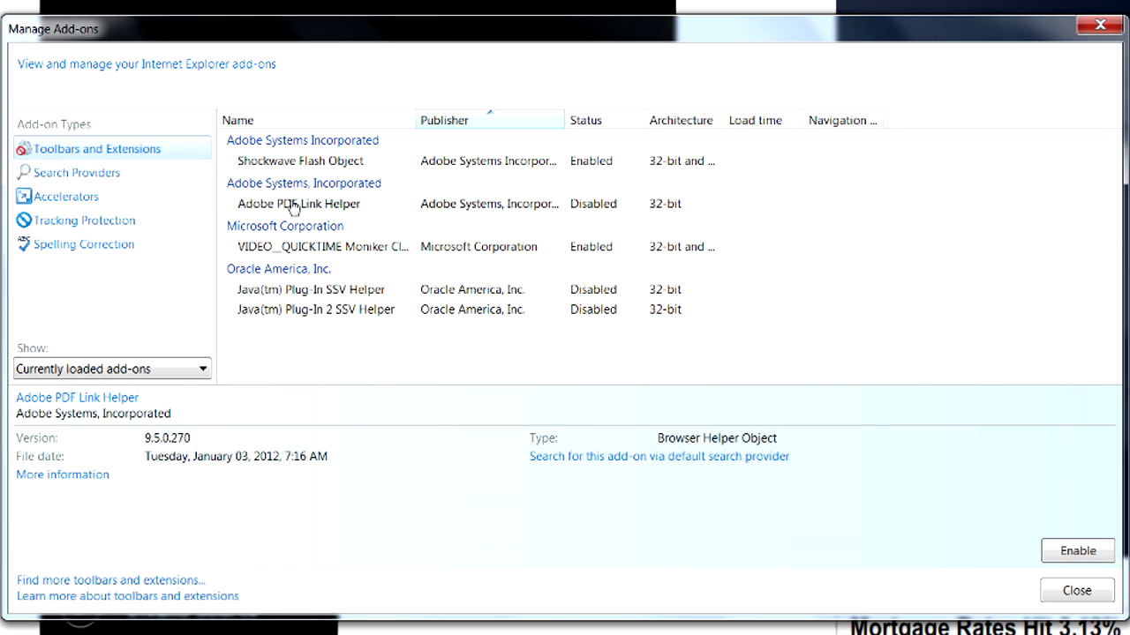
left_click(309, 166)
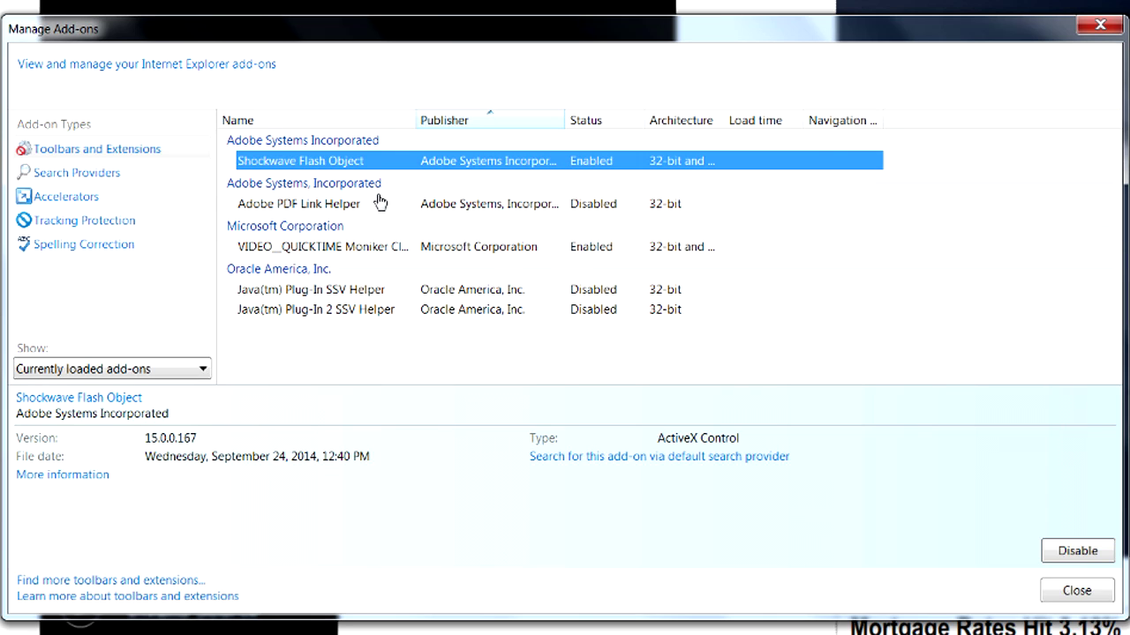
left_click(336, 212)
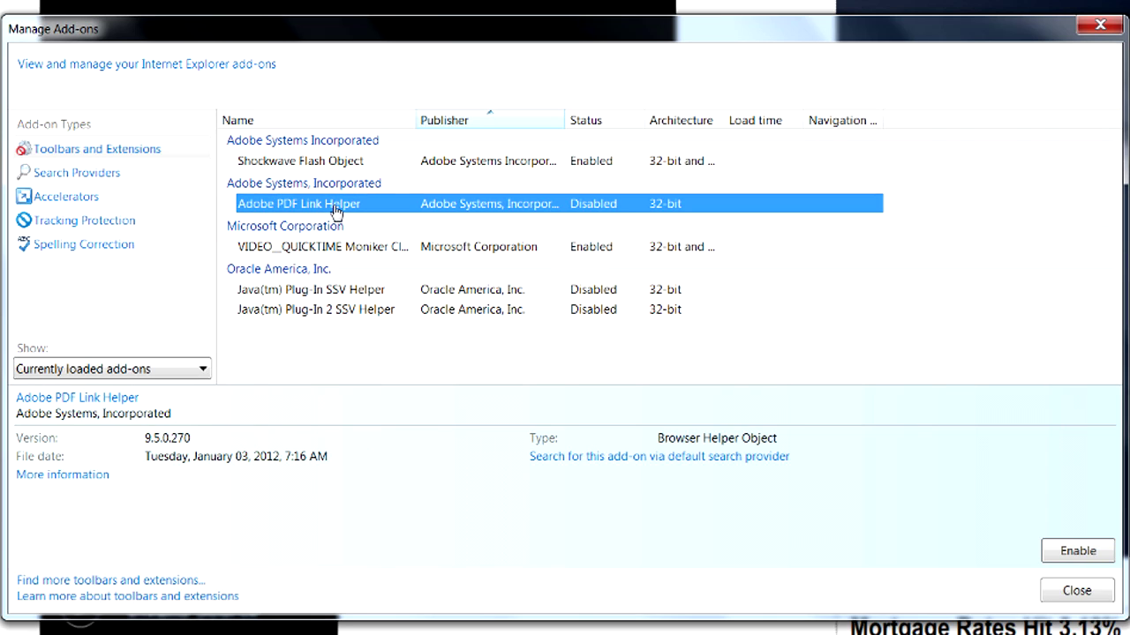
left_click(347, 255)
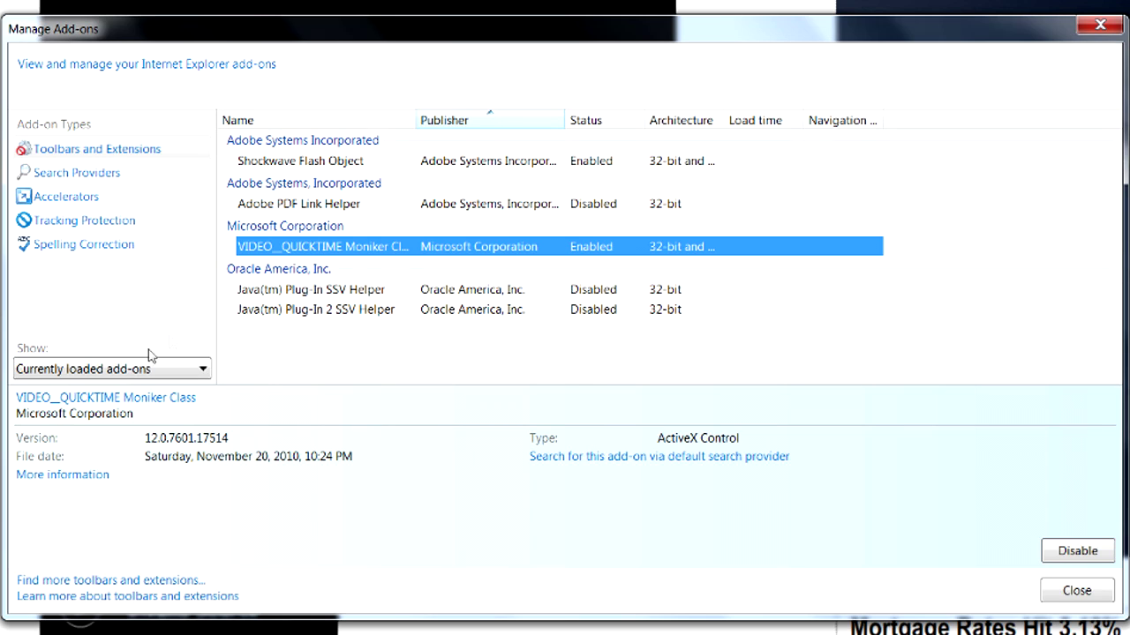
left_click(198, 370)
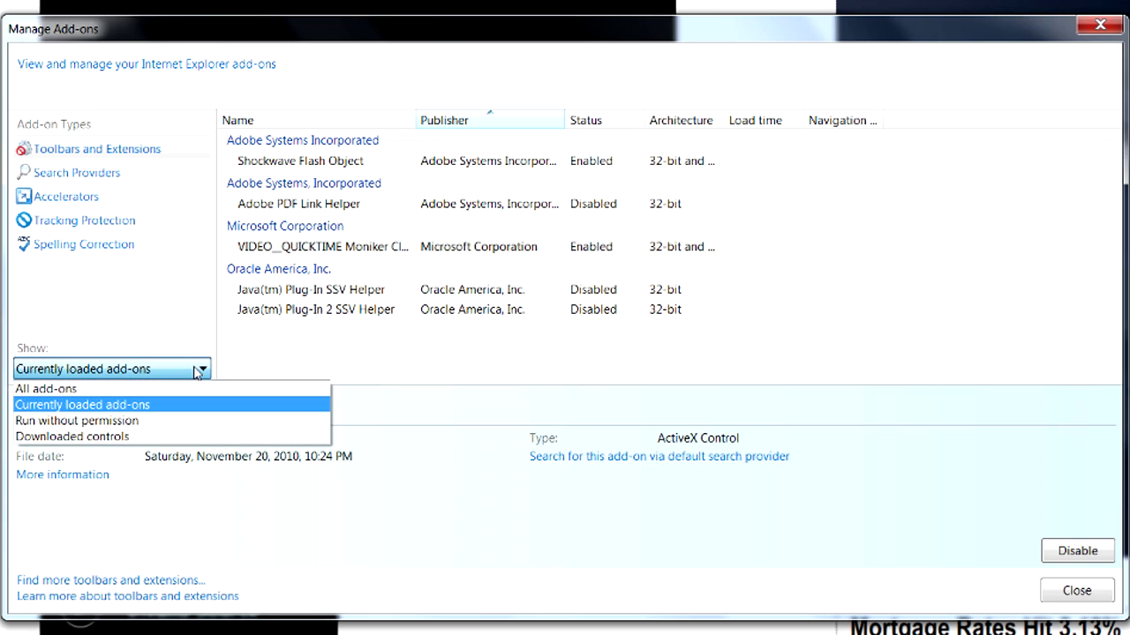
Step: Filter to Downloaded controls and view details of Shockwave Flash Object and WebDigiNet Control
left_click(70, 438)
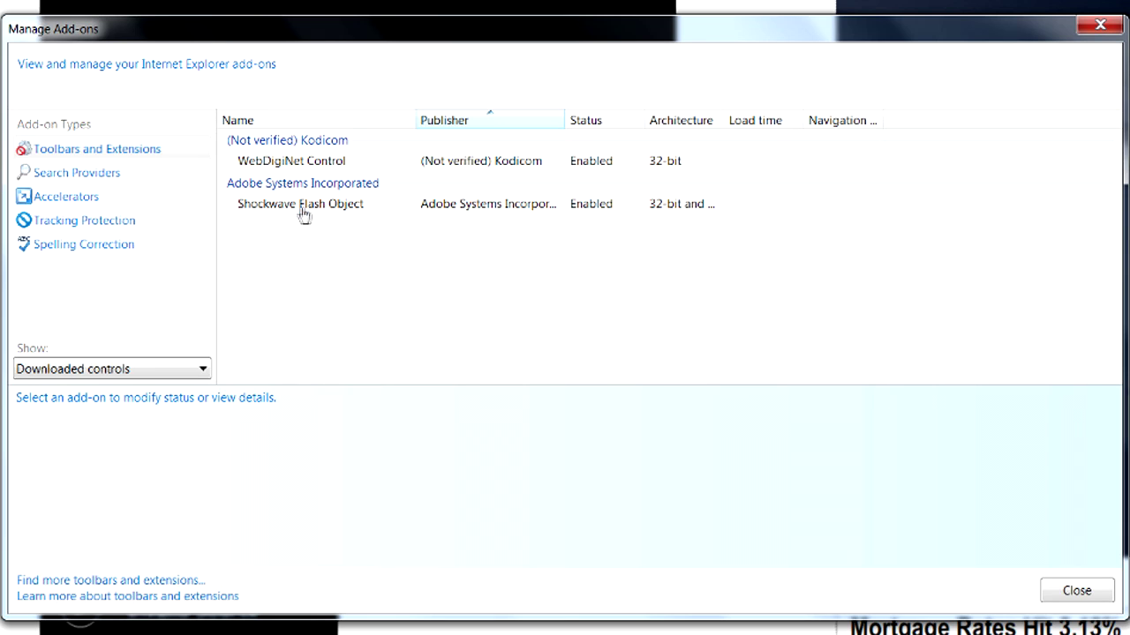
left_click(346, 210)
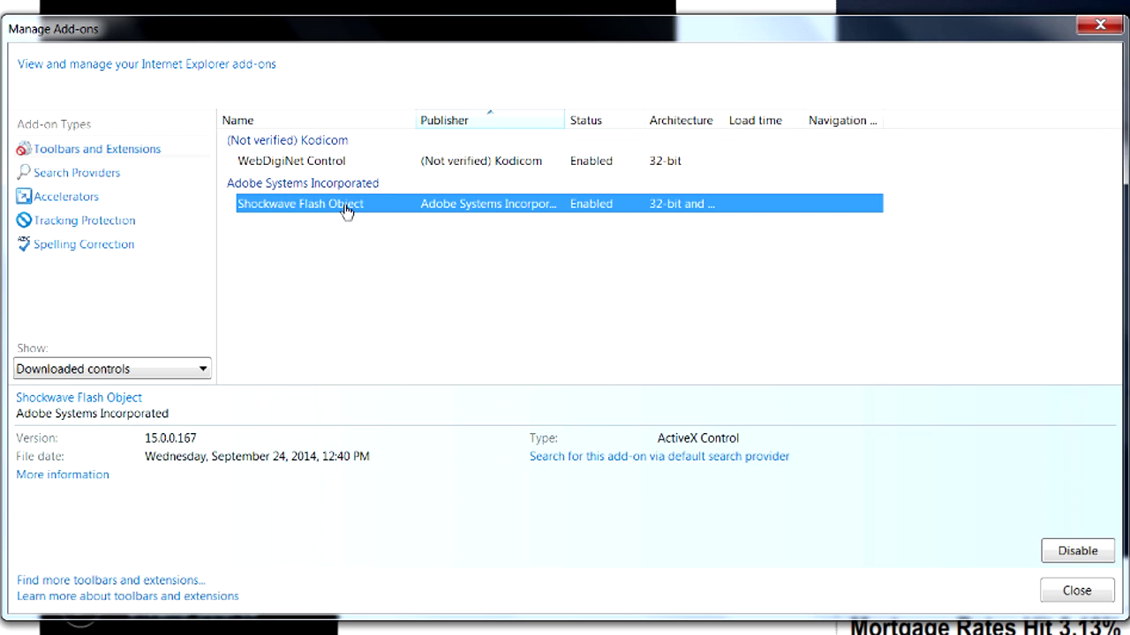
left_click(331, 166)
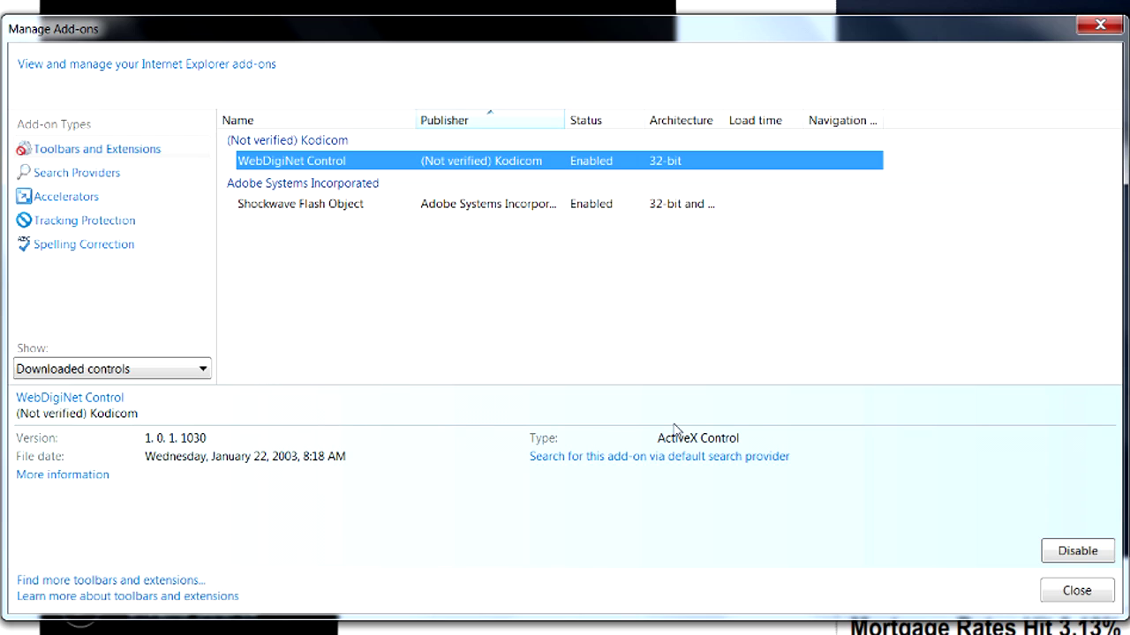
left_click(200, 372)
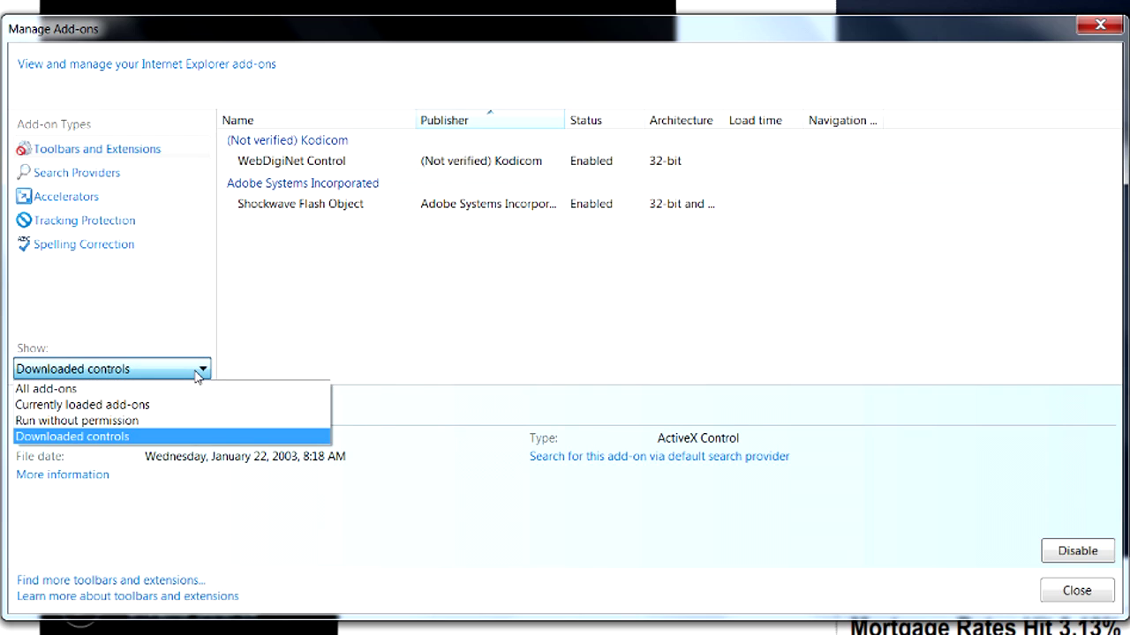
Step: List Currently loaded add-ons, then the add-ons that Run without permission
left_click(121, 411)
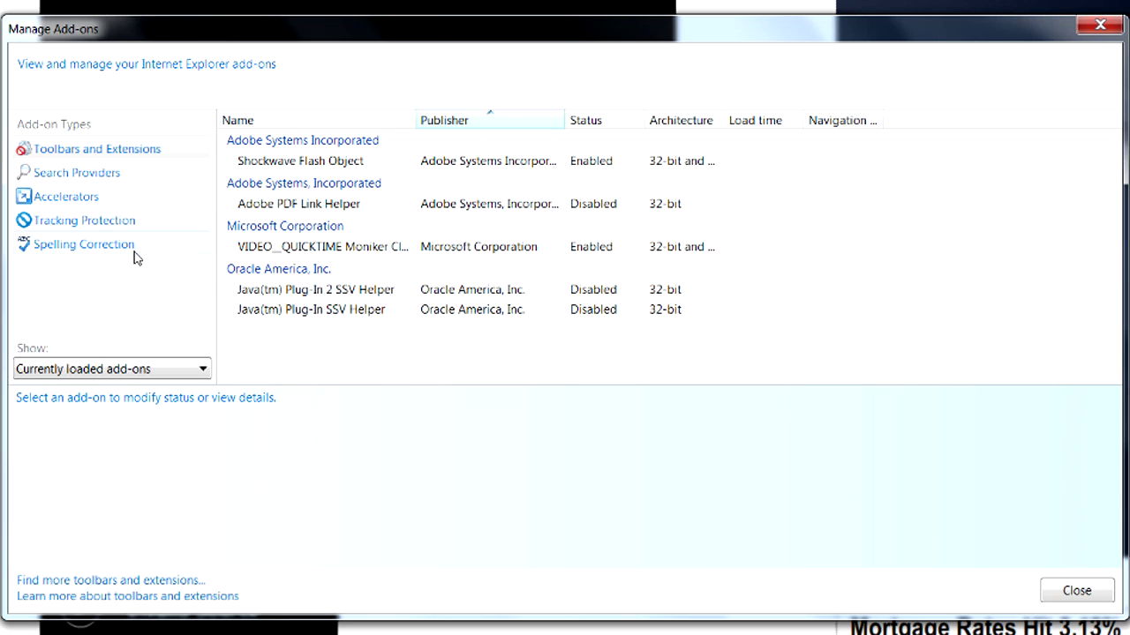
left_click(169, 371)
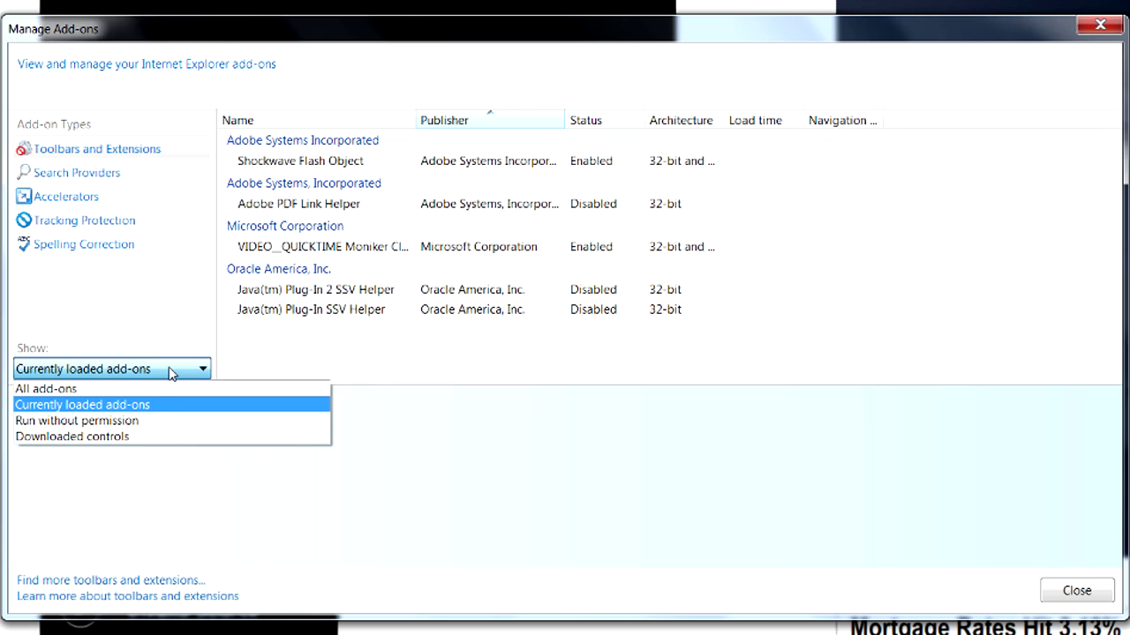
left_click(143, 421)
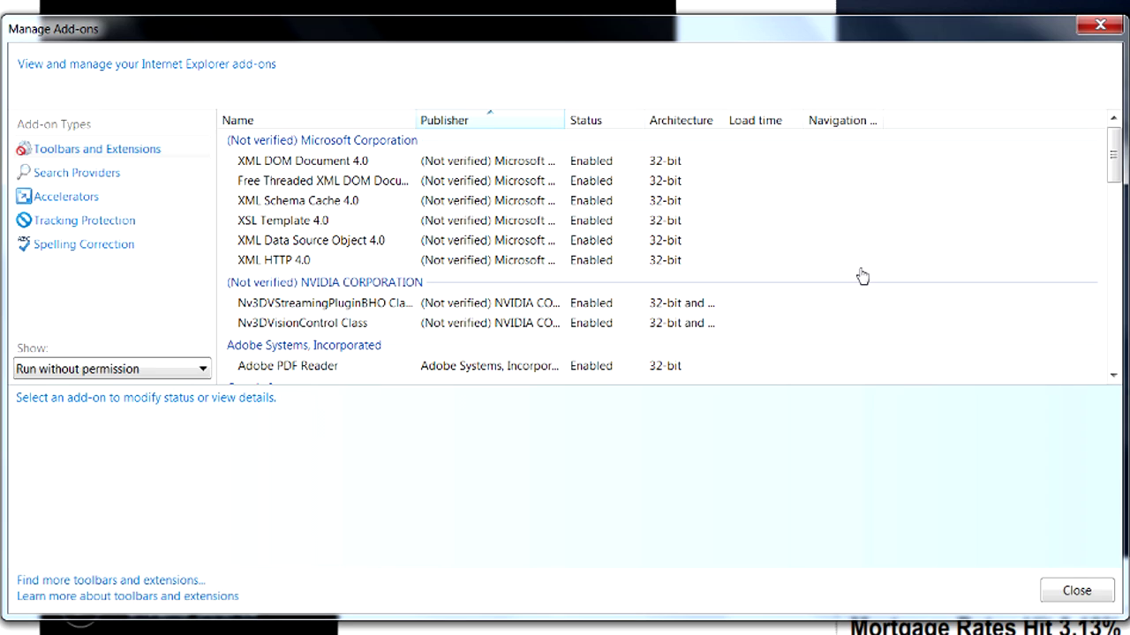
mouse_move(1114, 174)
left_mouse_down()
mouse_move(1116, 372)
mouse_move(1114, 176)
left_mouse_up()
Step: Recheck WebDigiNet Control and Shockwave Flash Object under Downloaded controls, then close Manage Add-ons
left_click(115, 370)
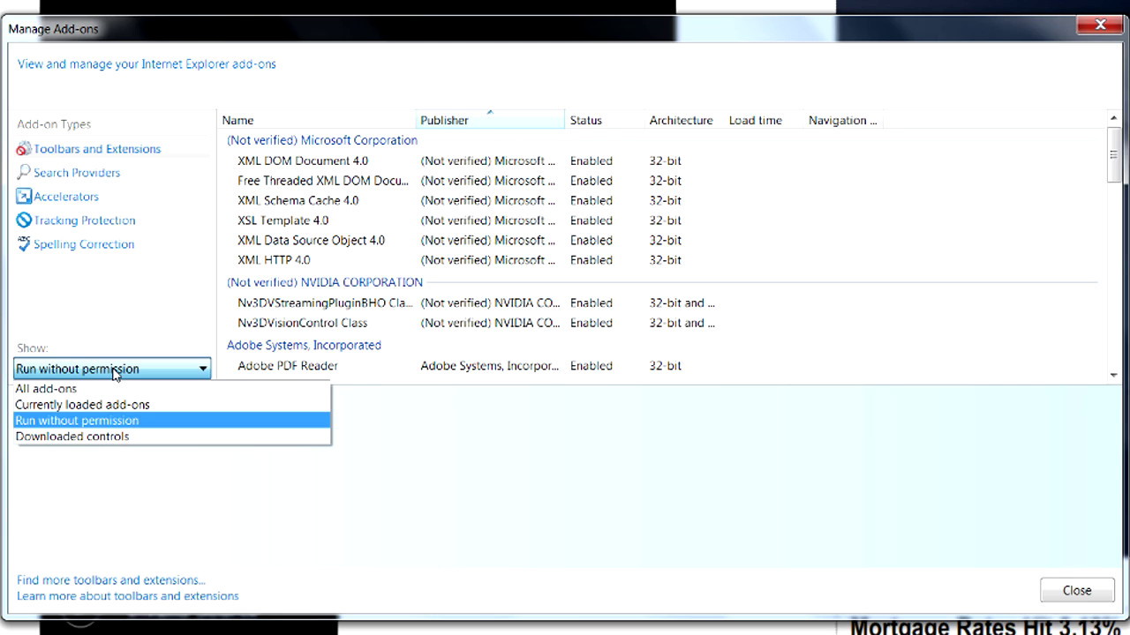
left_click(97, 436)
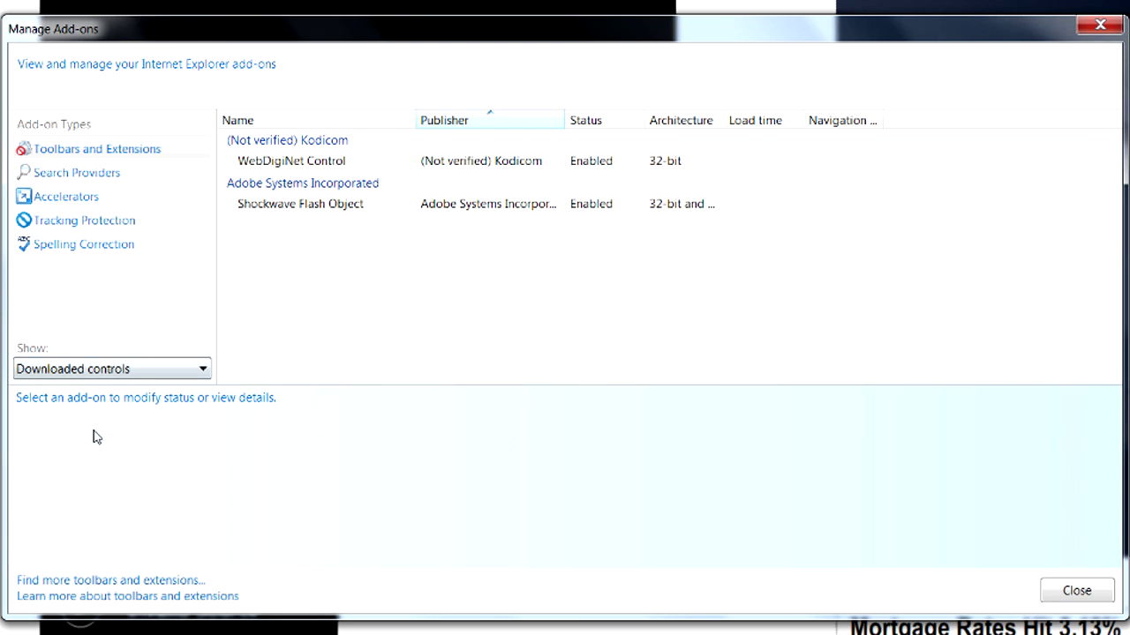
left_click(329, 165)
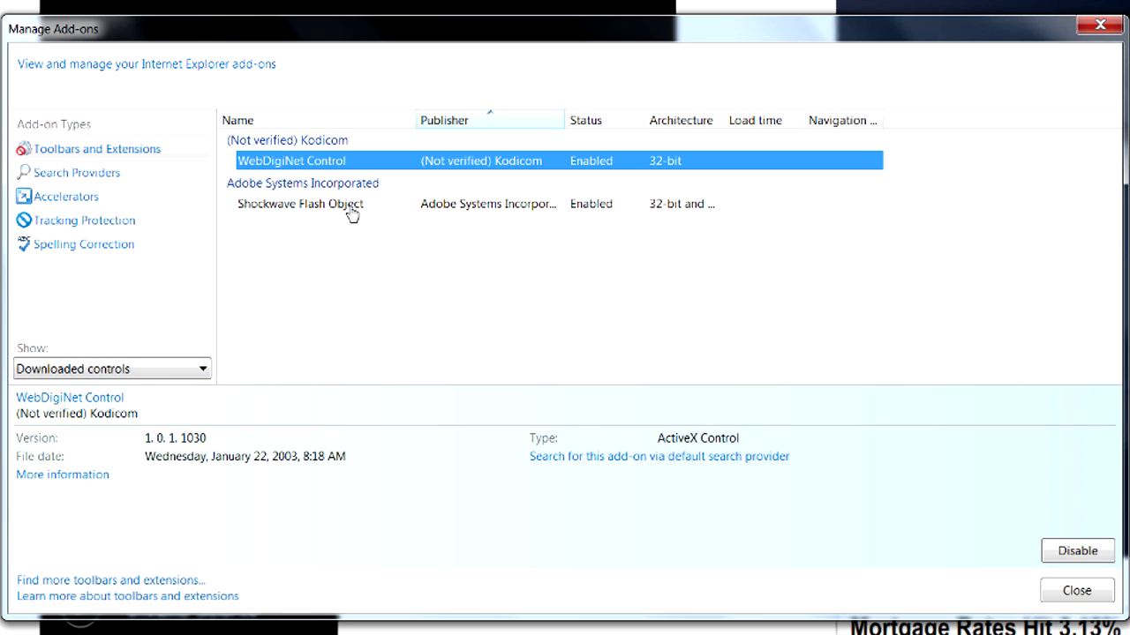
left_click(351, 210)
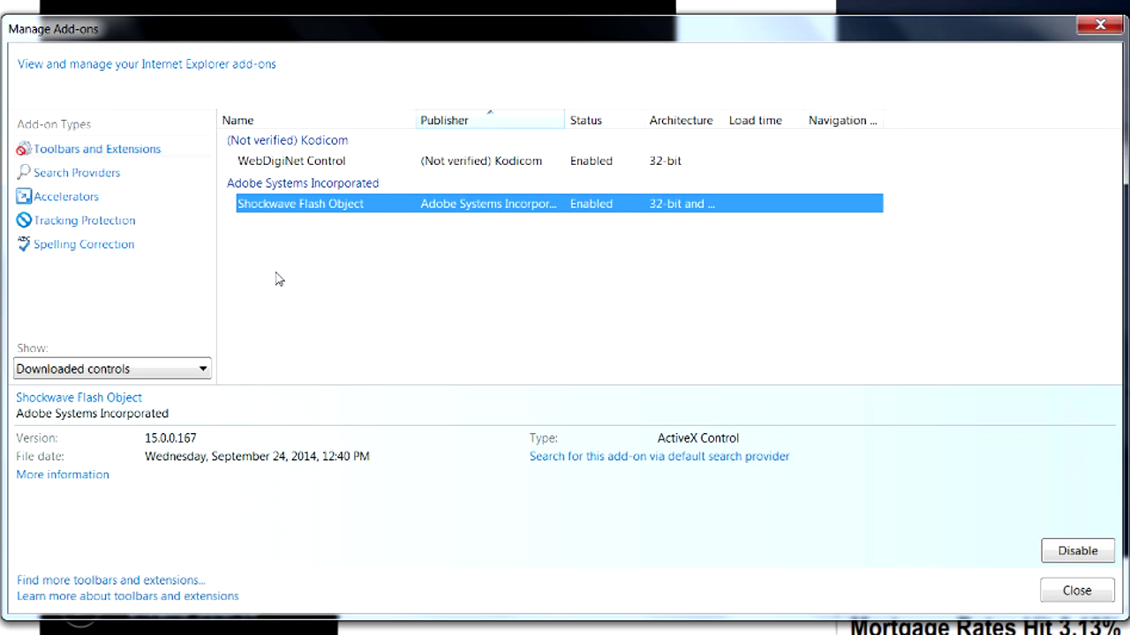
left_click(1077, 590)
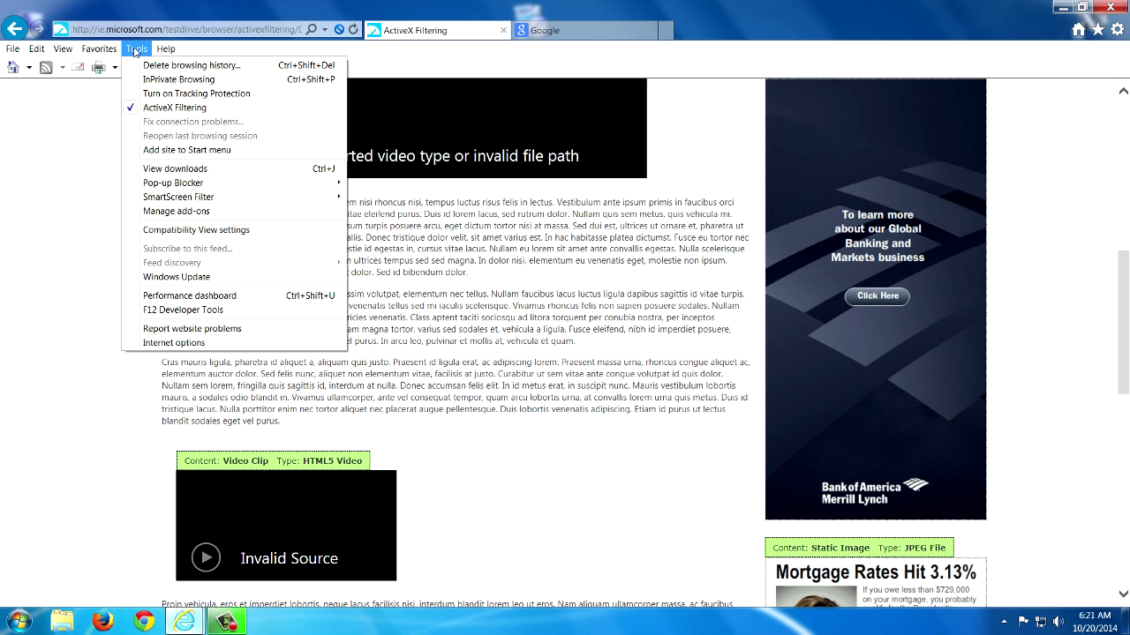
Step: Toggle ActiveX Filtering for the test page and bring the Tools menu back up
left_click(199, 109)
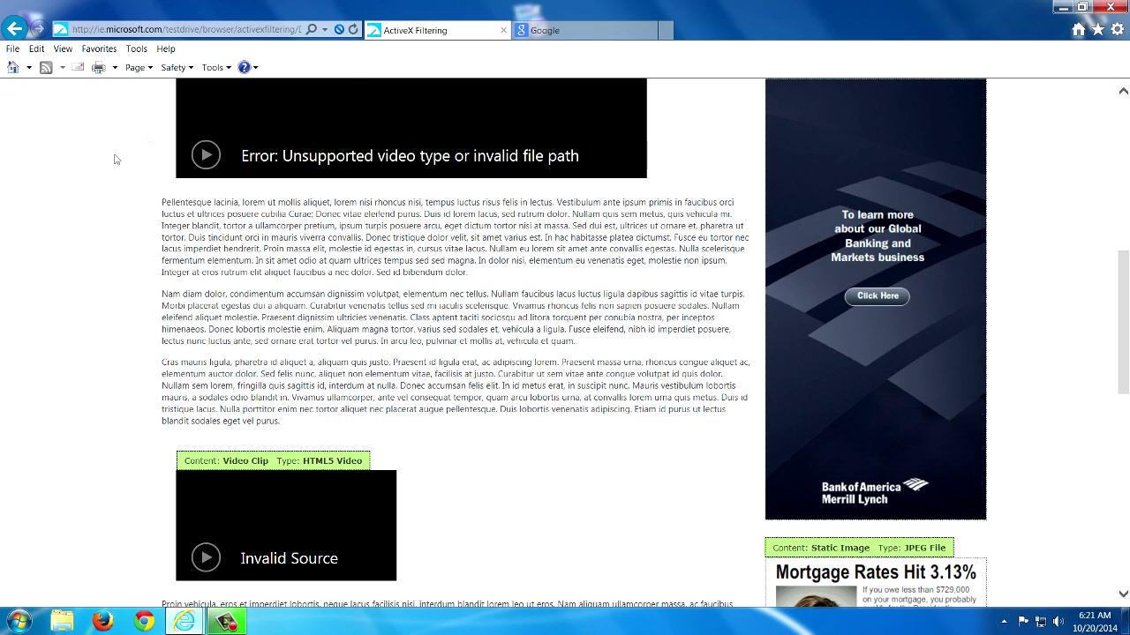
left_click(142, 52)
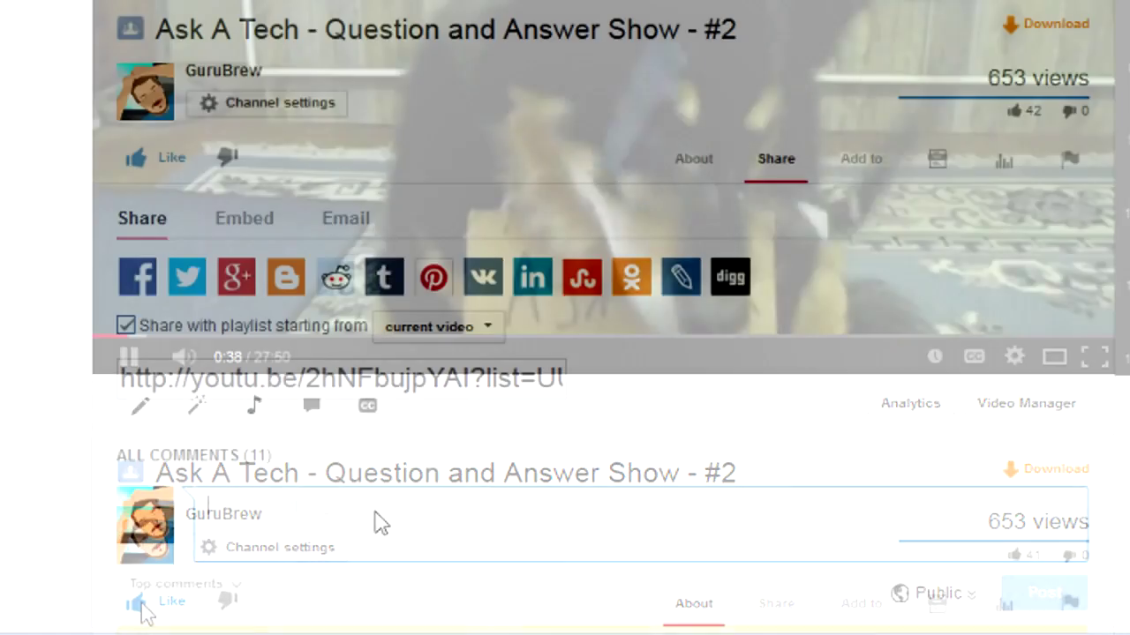
Step: Post the comment 'Thanks!' on the Ask A Tech Q&A Show #2 video
type("Thanks!")
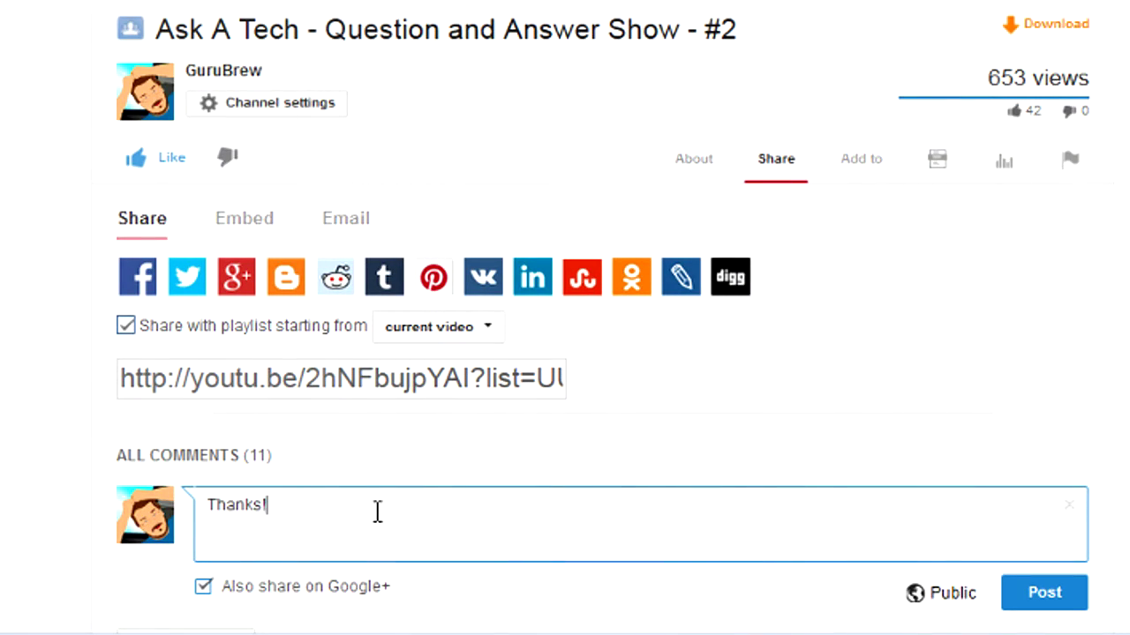
left_click(1035, 600)
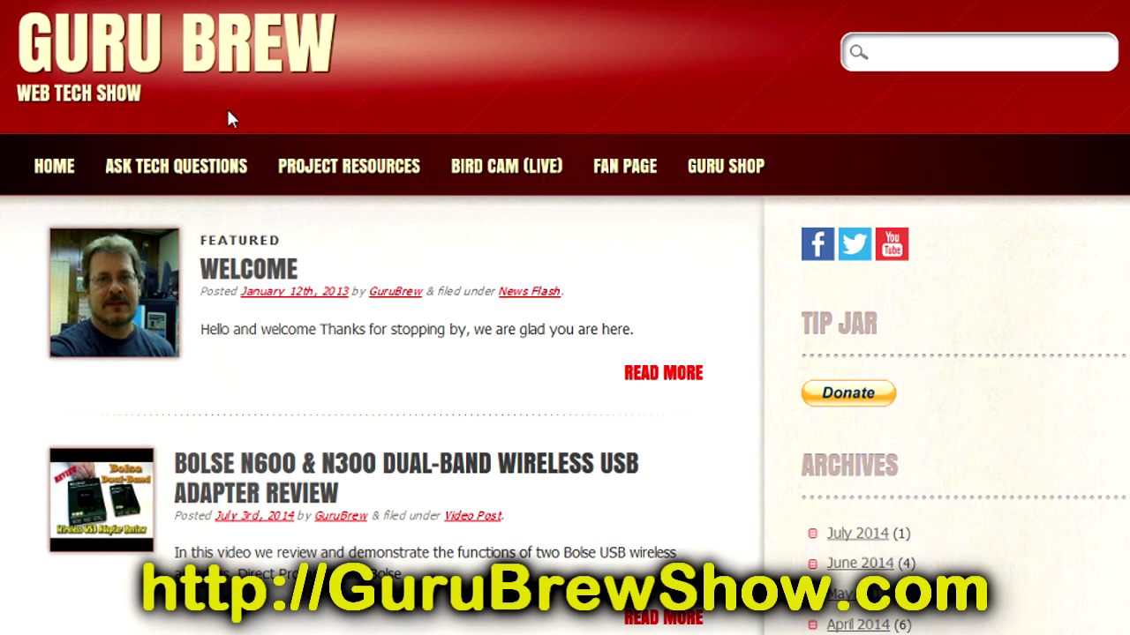
Step: Fill the Ask the Tech form: e-mail, title 'Question Title', question 'Put your question here!', security code
left_click(236, 192)
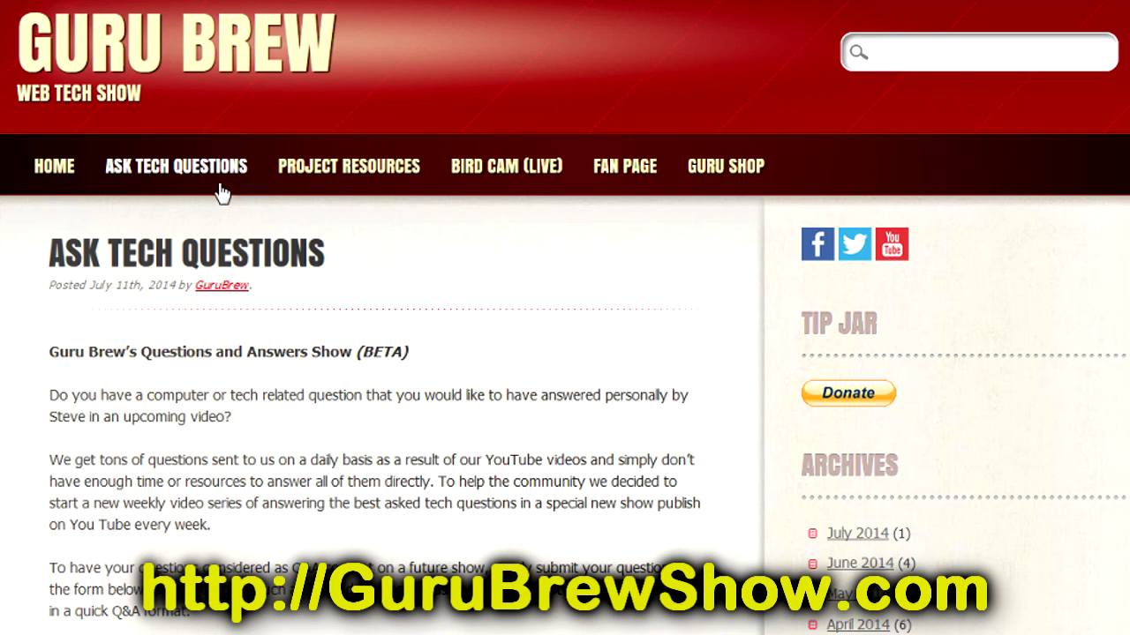
middle_click(608, 225)
type("YourName@YourEmail.com")
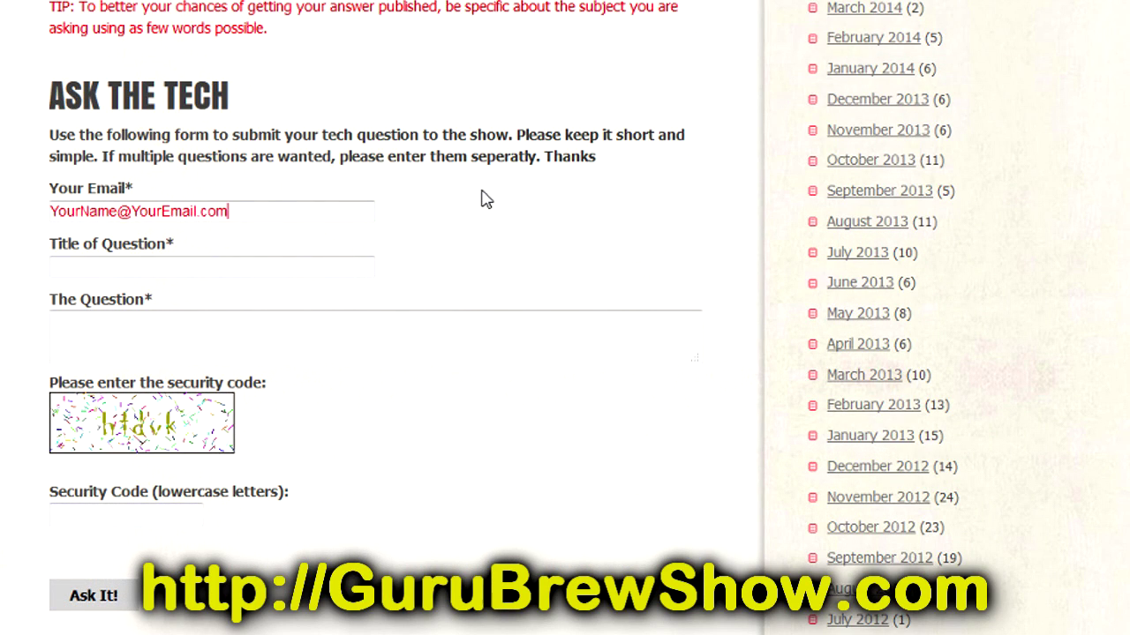
key("Tab")
type("Question Title")
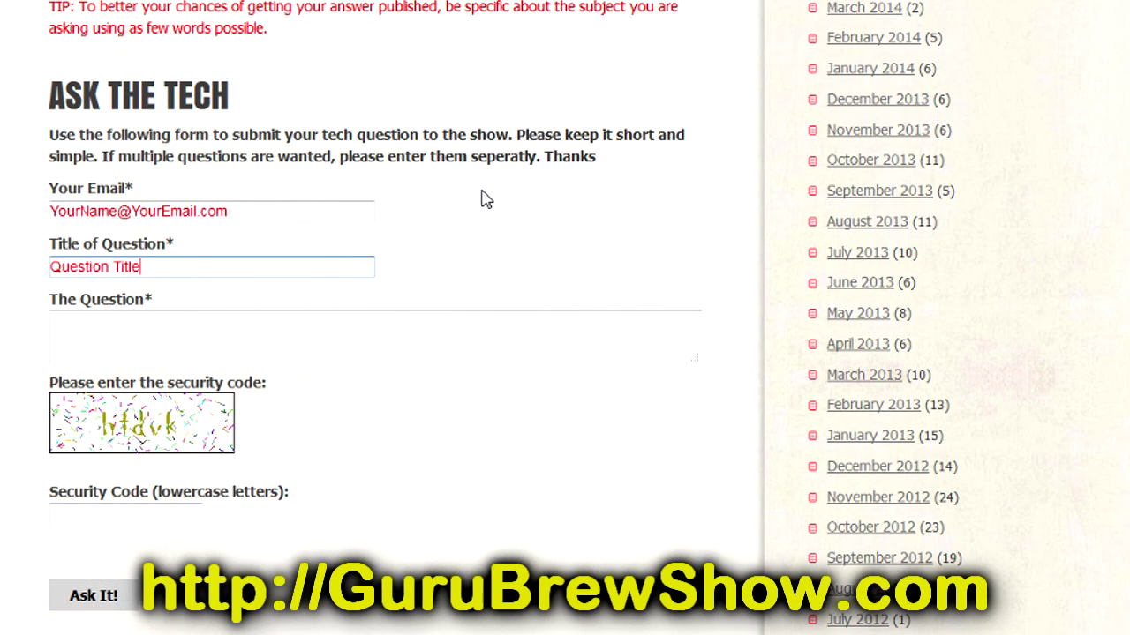
key("Tab")
type("Put your question here!")
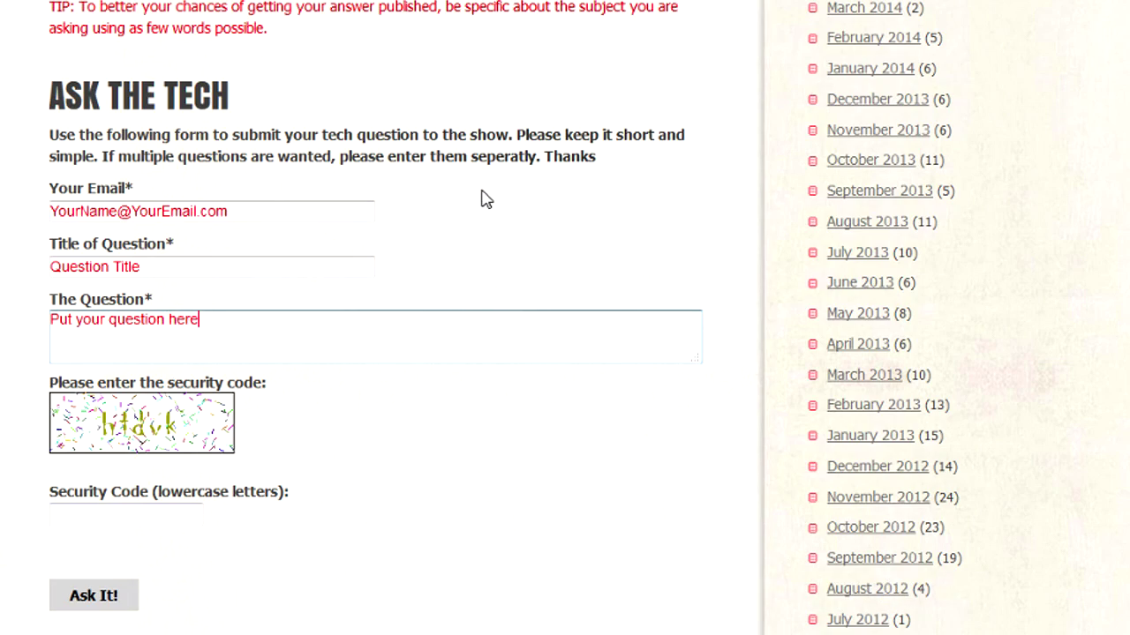
left_click(162, 519)
type("htdvk")
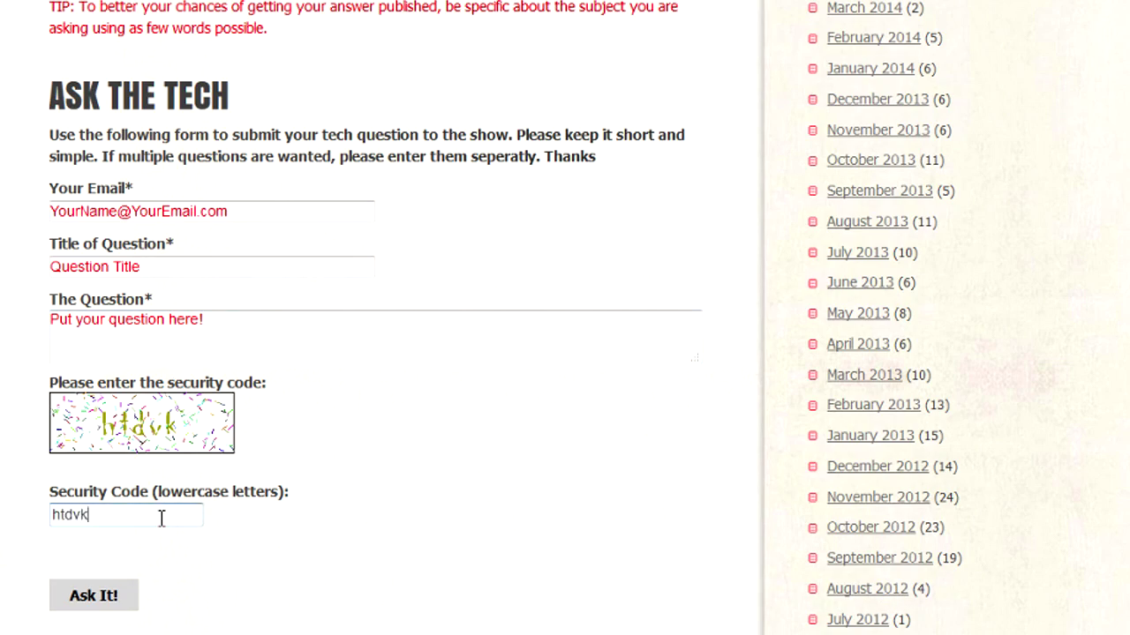